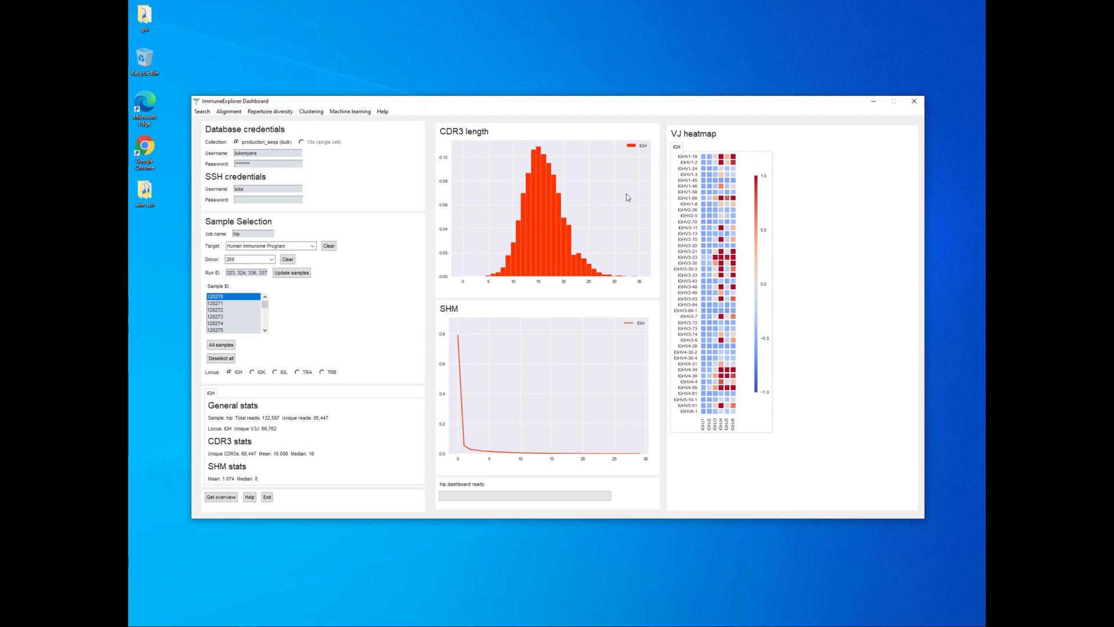
mouse_move(625, 194)
left_click(208, 115)
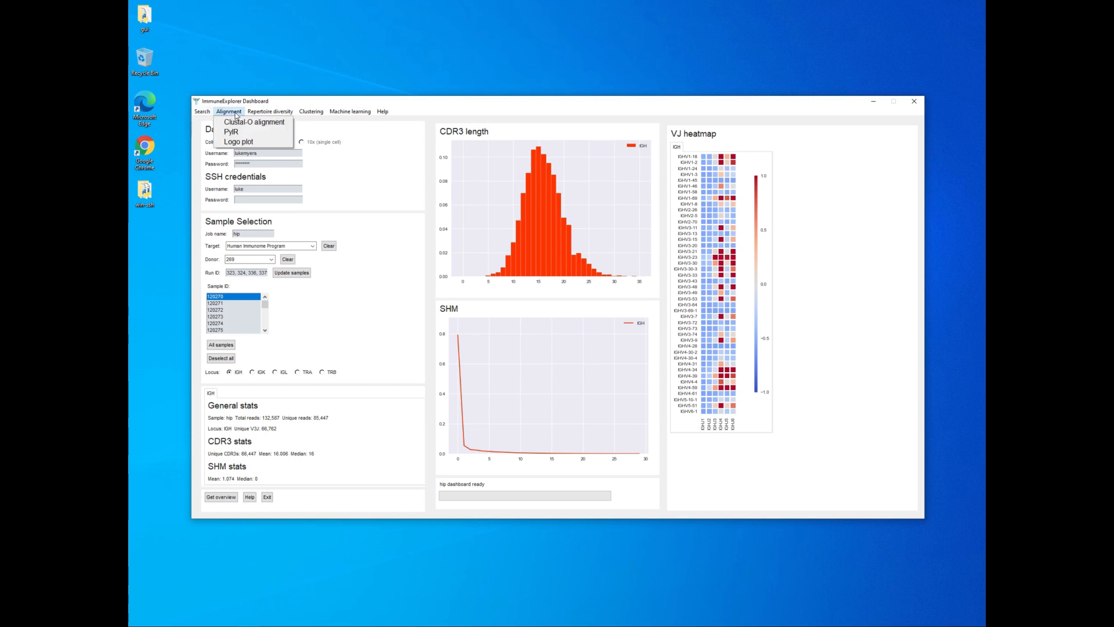
mouse_move(388, 115)
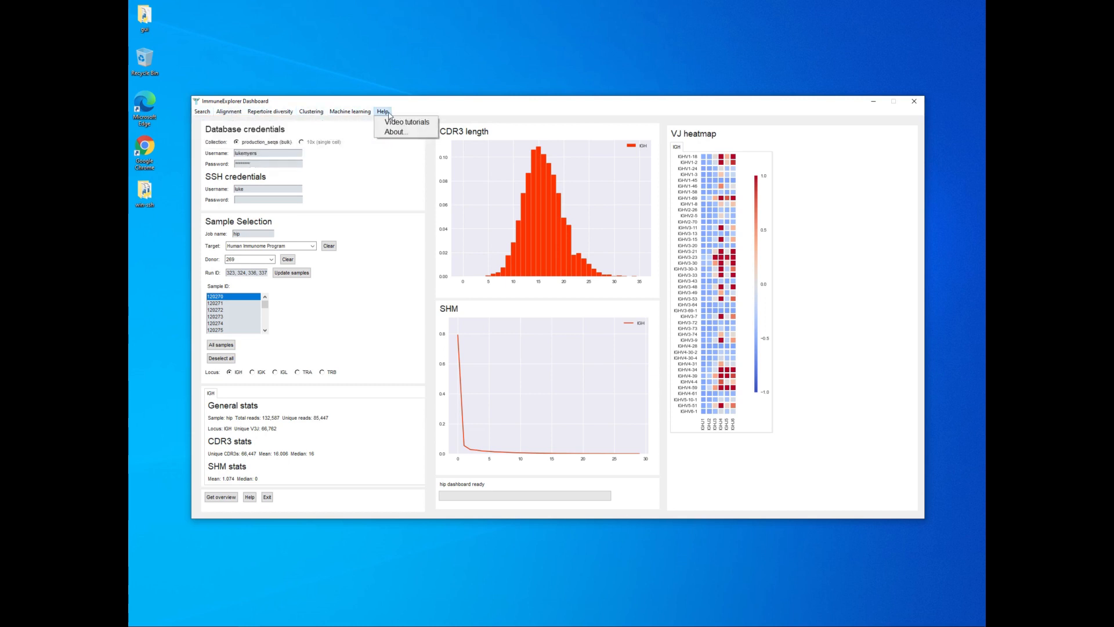
mouse_move(207, 115)
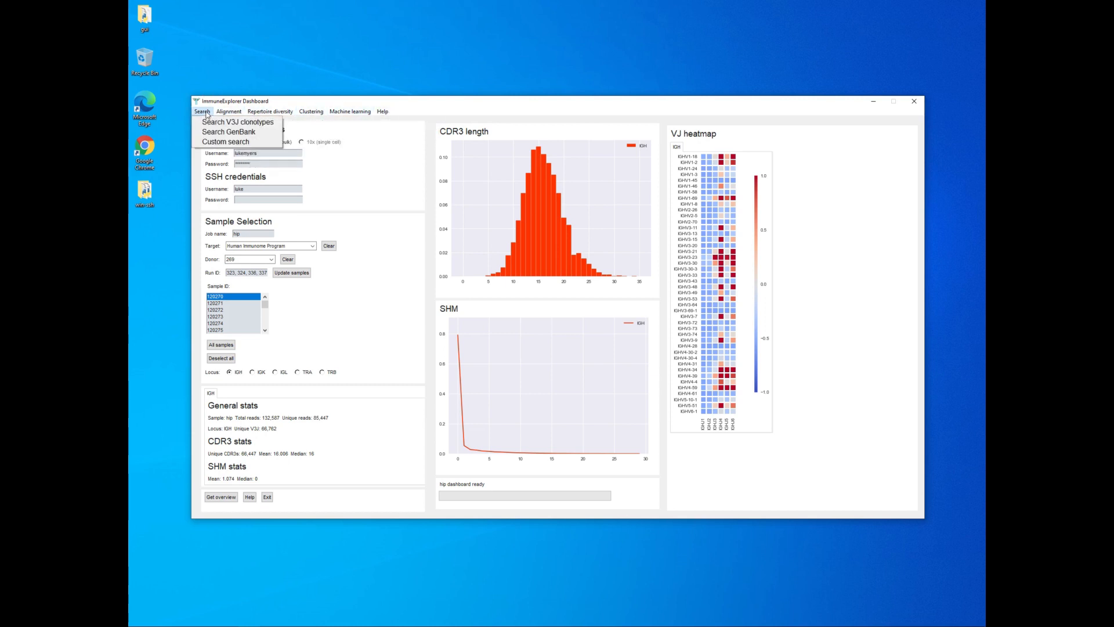
left_click(207, 114)
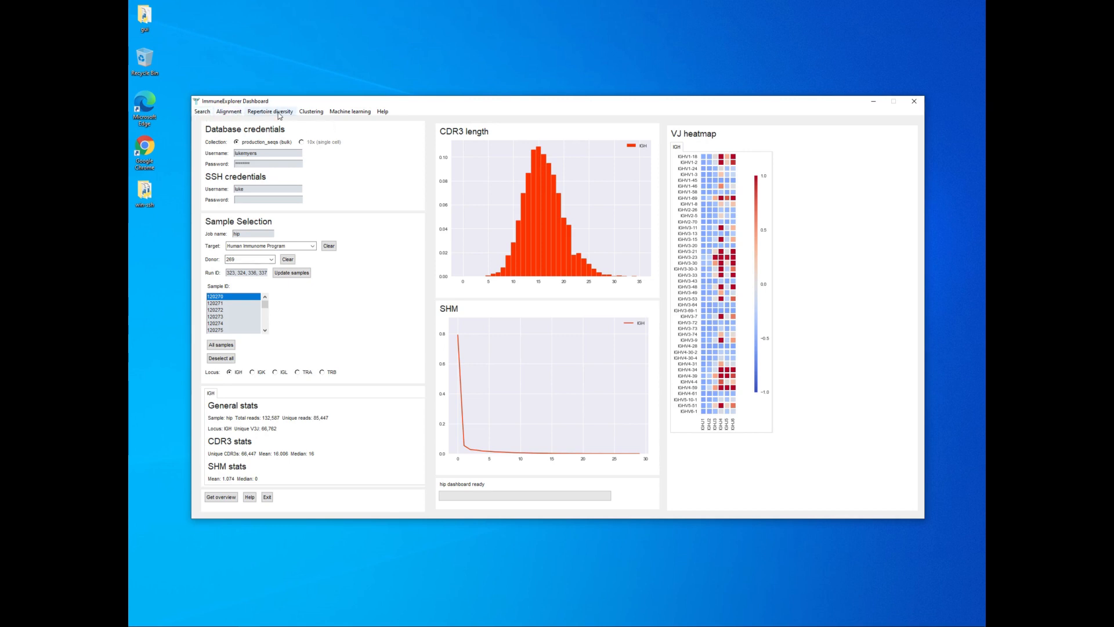
Open the V3J clonotype search and enter the SSH password for Vacnode15
left_click(201, 112)
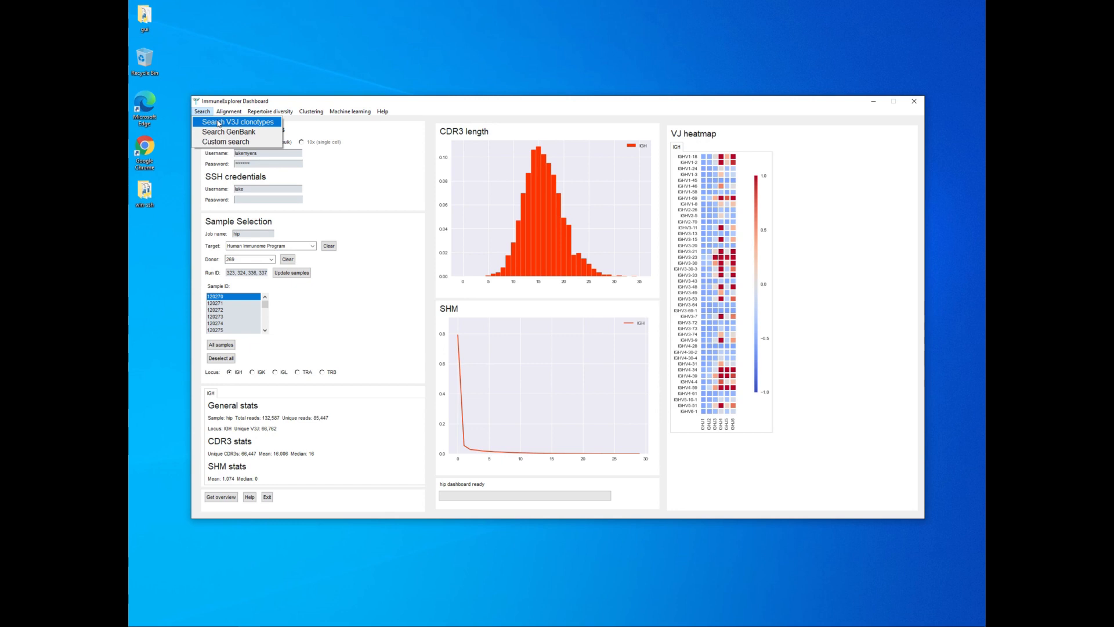
left_click(278, 126)
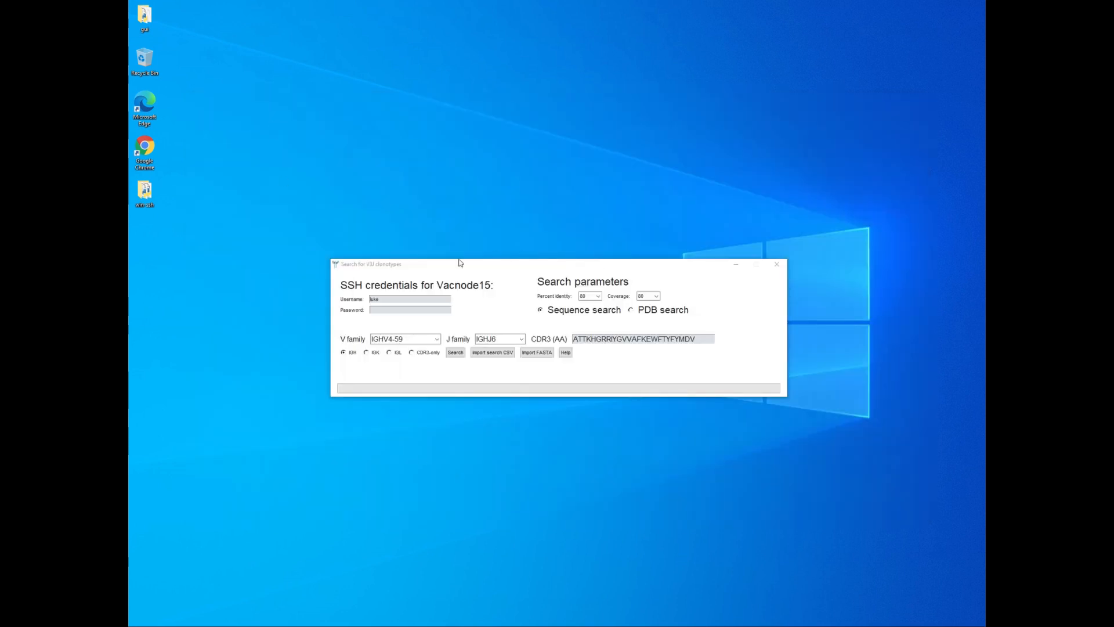
left_click(366, 265)
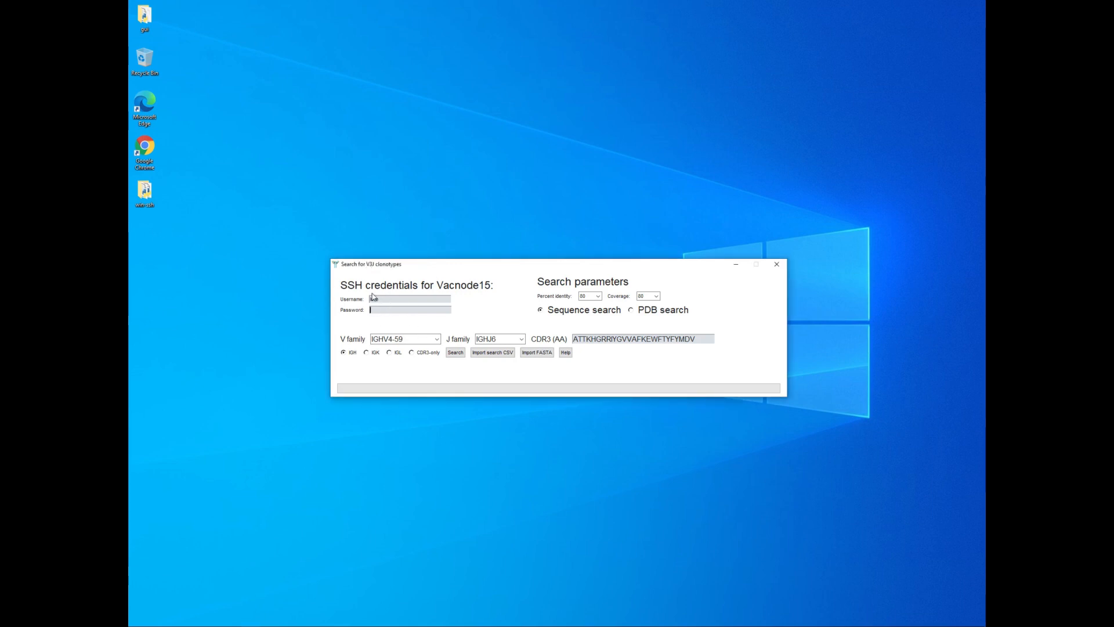
left_click(393, 312)
type("*******")
Set the percent identity to 80 and keep the coverage at 80 in the search parameters
left_click(598, 297)
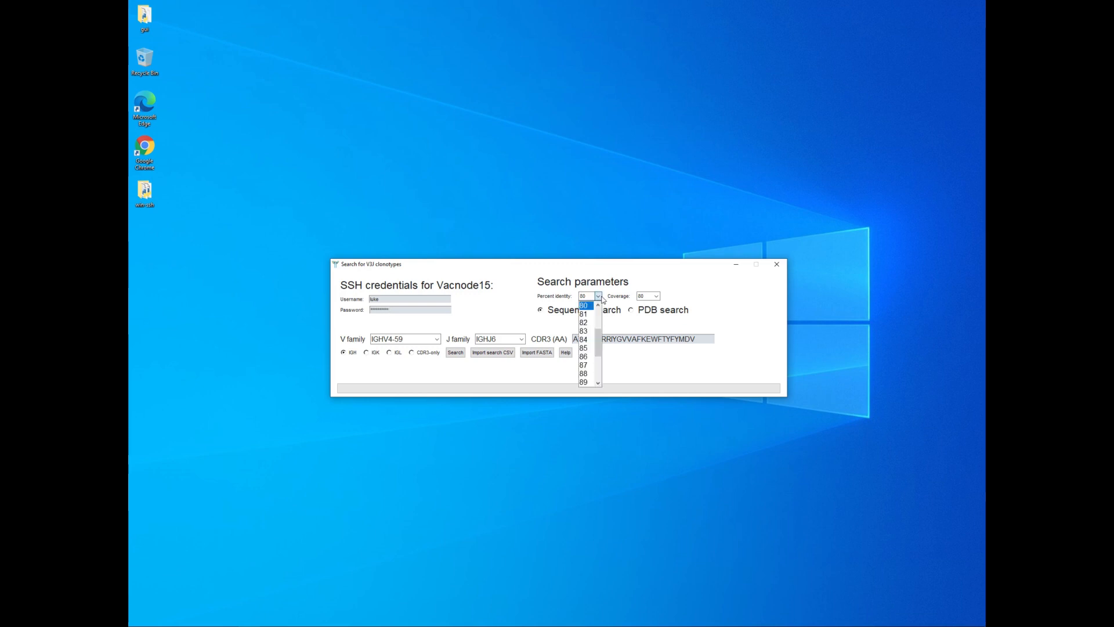
mouse_move(599, 346)
left_mouse_down()
mouse_move(604, 322)
mouse_move(601, 378)
mouse_move(602, 347)
left_mouse_up()
left_click(588, 307)
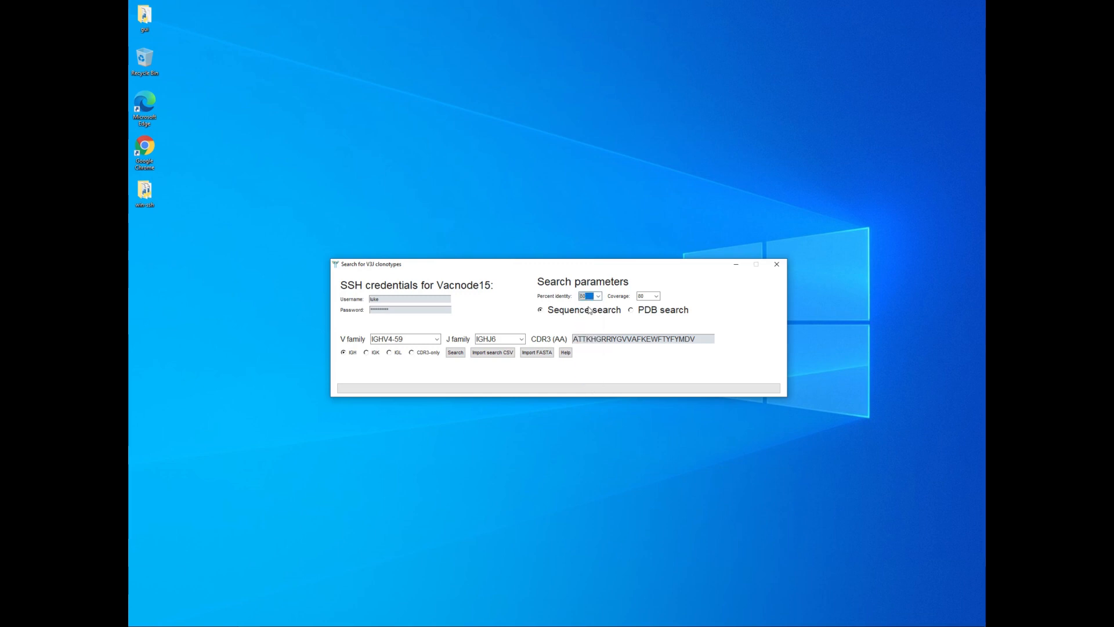
left_click(656, 297)
left_click(657, 296)
left_click(657, 297)
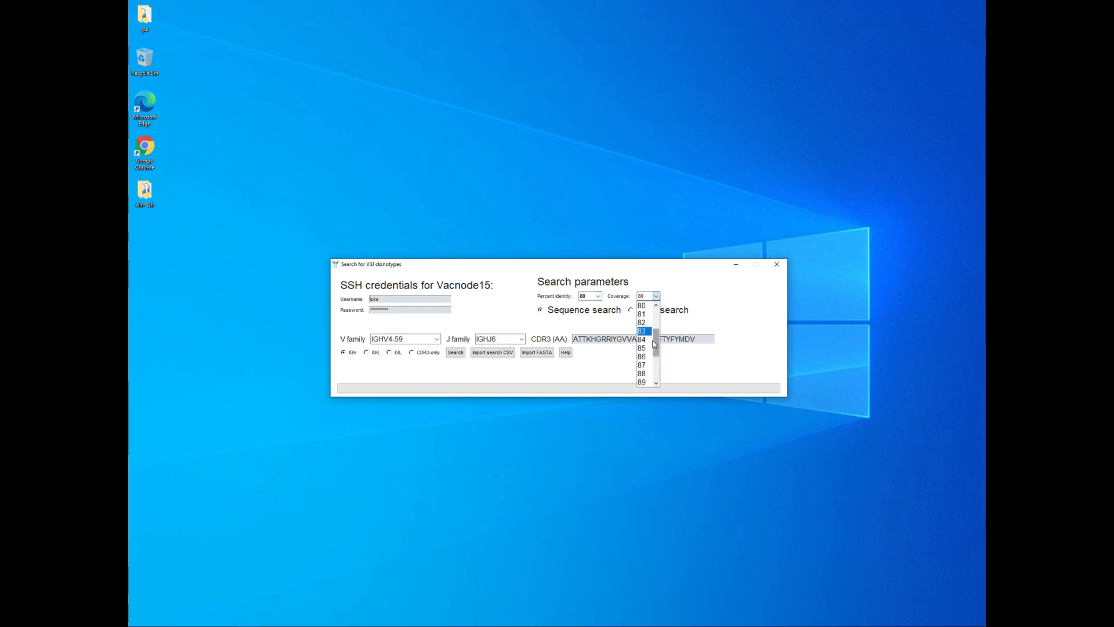
scroll(644, 371, "down", 4)
left_click(538, 302)
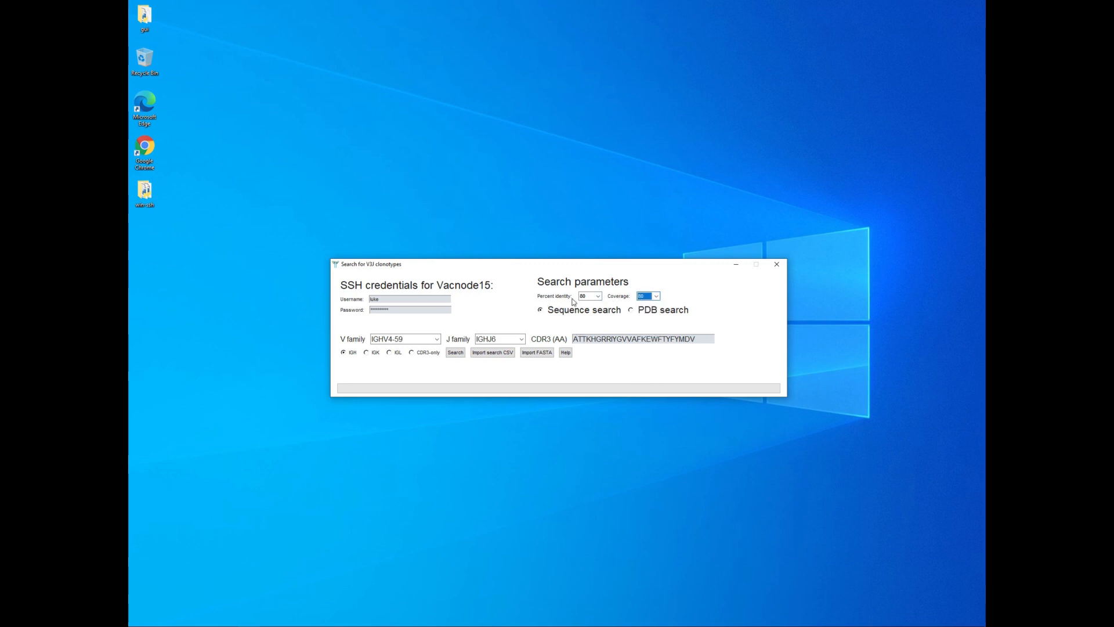
left_click(598, 296)
left_click(597, 296)
Run a PDB search with V family IGHV4-59, J family IGHJ6 and CDR3 ATTKHGRRIYGVVAFKEWFTYFYMDV, and close the results after reviewing them
left_click(632, 311)
left_click(437, 339)
left_click(437, 340)
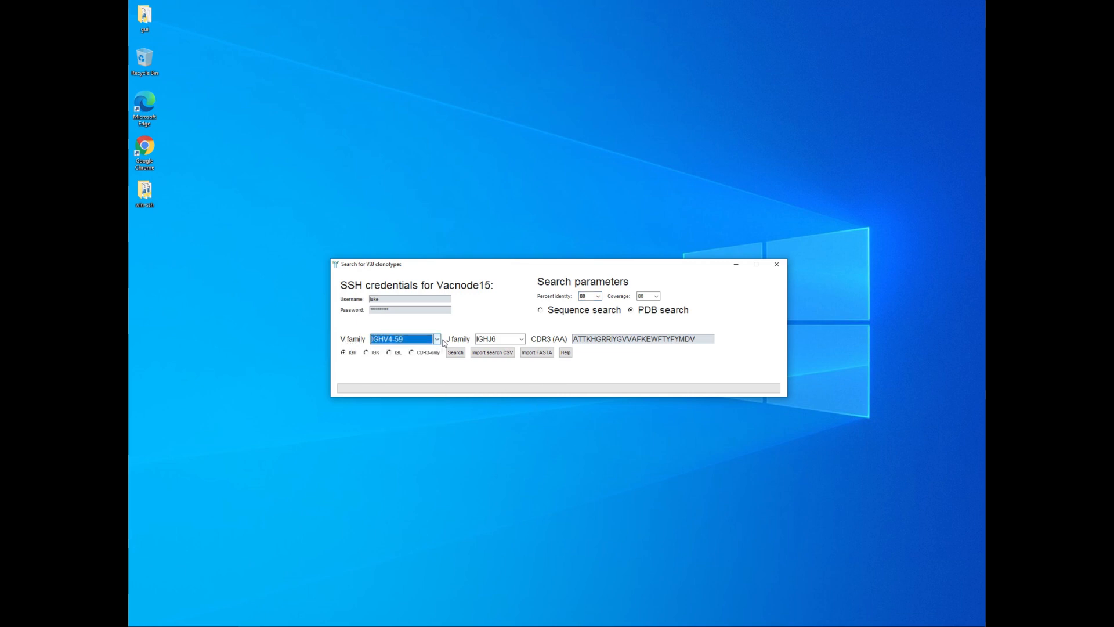
left_click(522, 340)
left_click(523, 342)
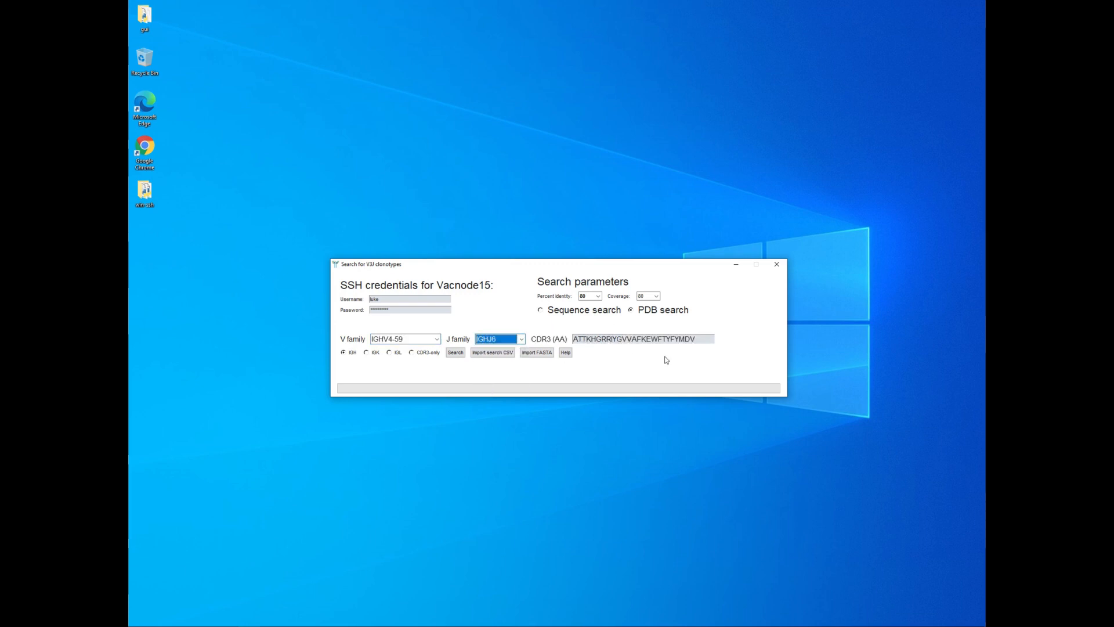
left_click(456, 354)
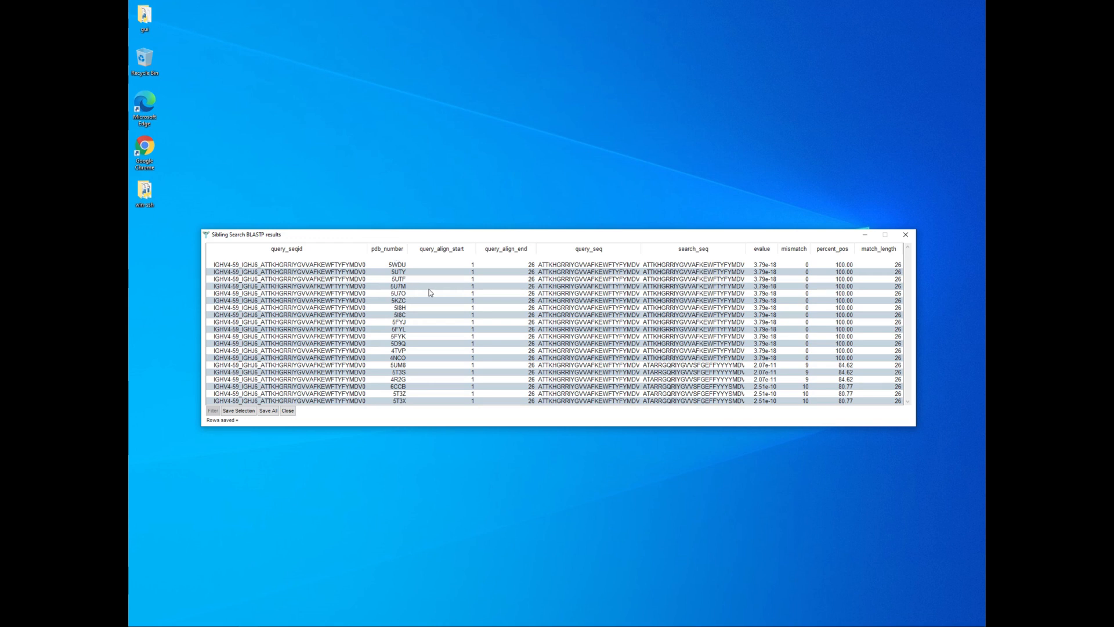
left_click(430, 288)
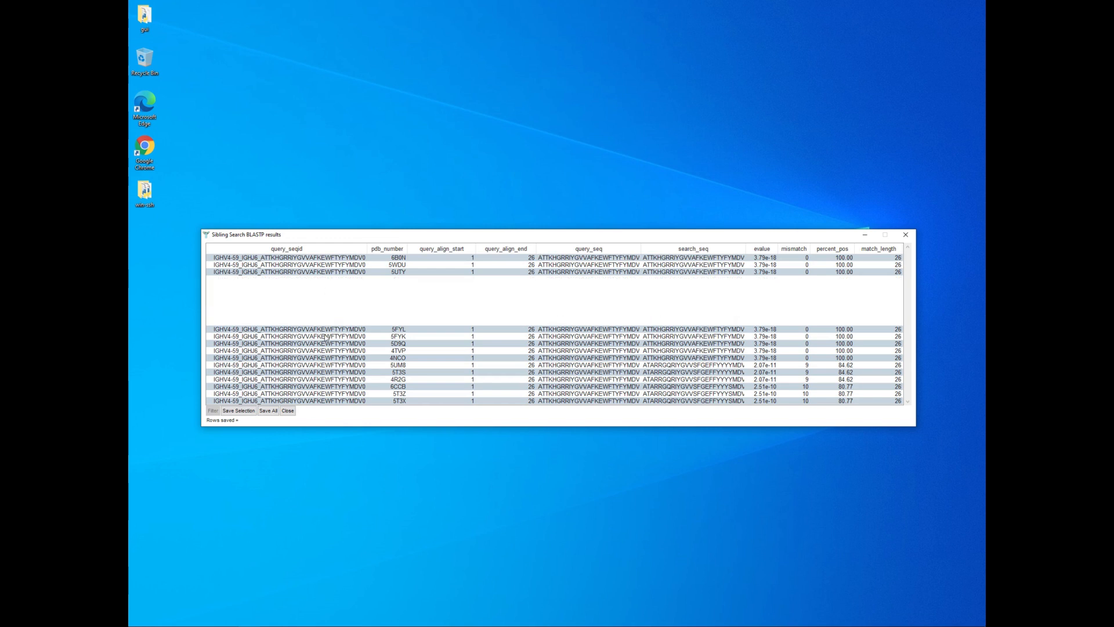
left_click(288, 410)
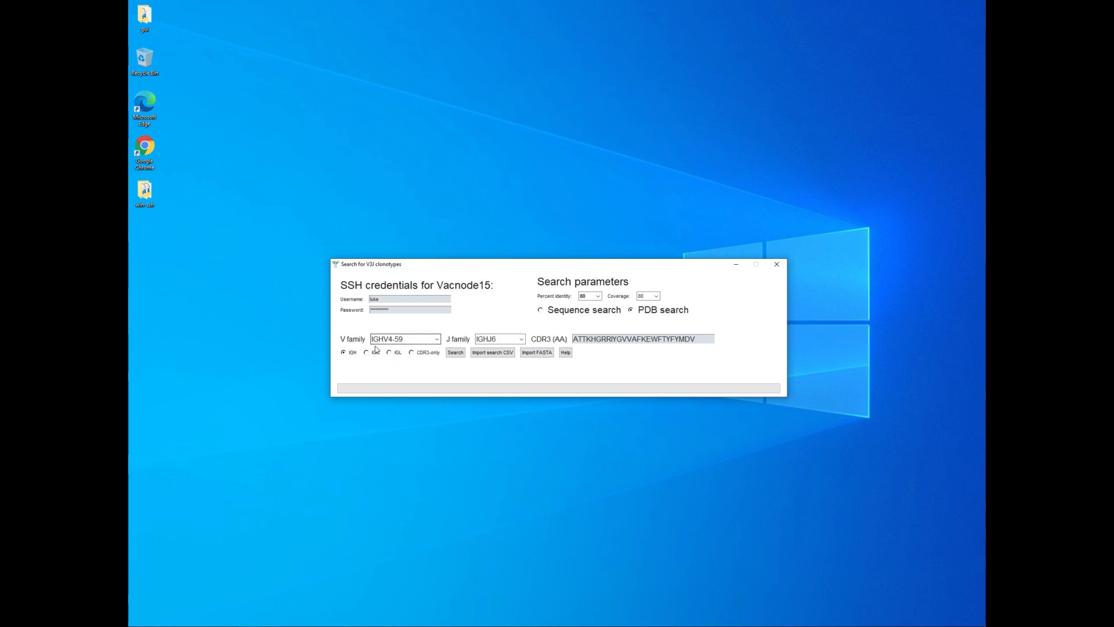
Switch to sequence search and choose the IGK locus, browsing its V families with IGKV1-12 kept
left_click(574, 314)
left_click(373, 354)
left_click(436, 339)
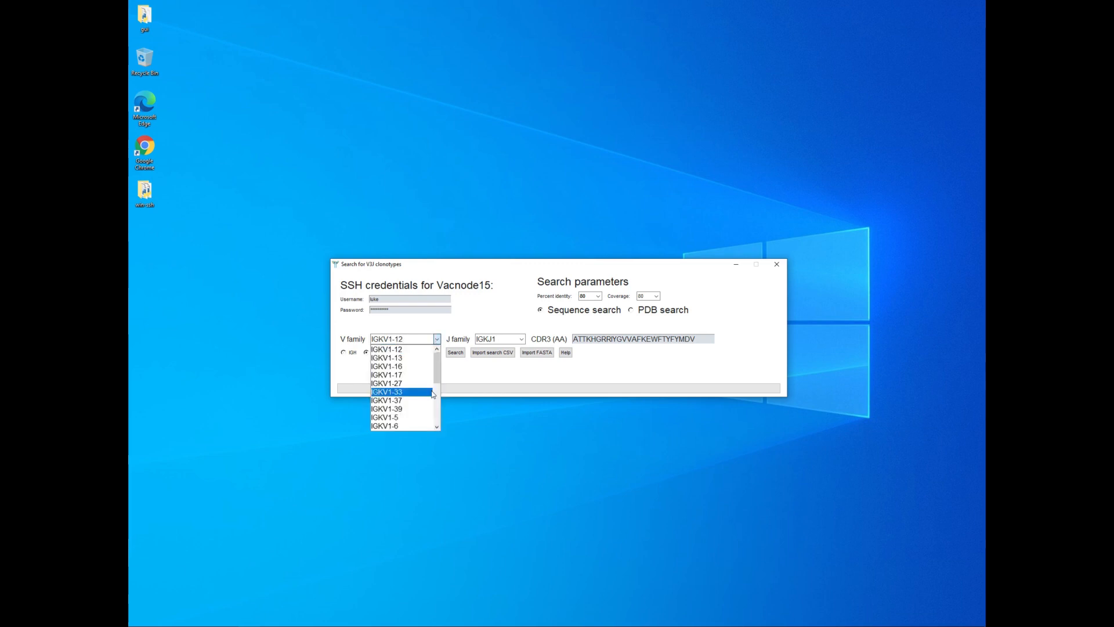
scroll(433, 393, "down", 5)
scroll(429, 359, "up", 5)
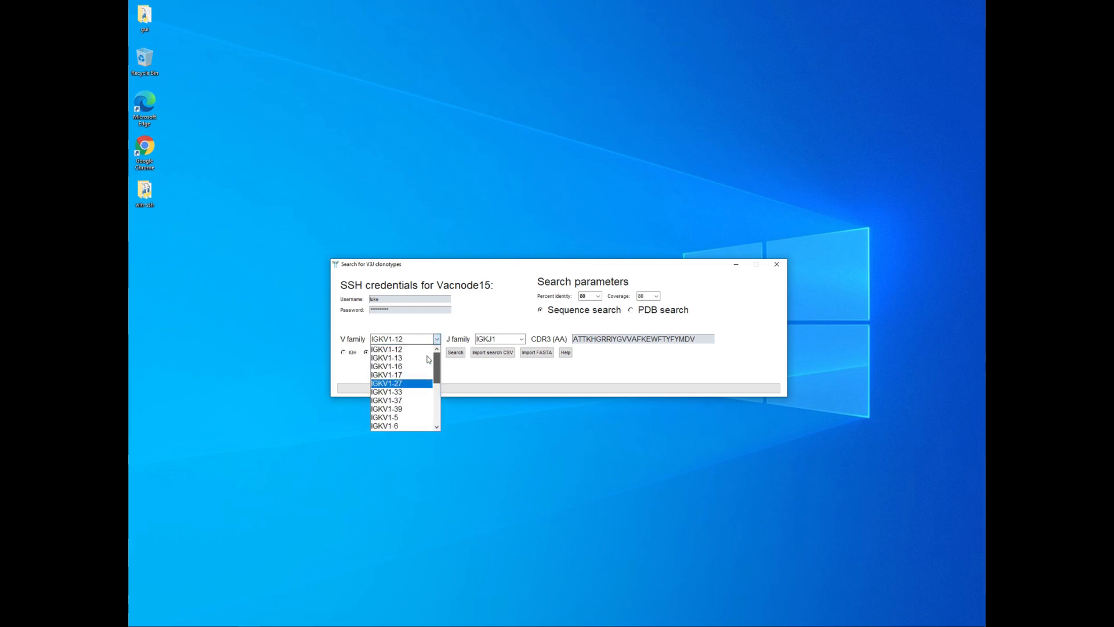
left_click(438, 333)
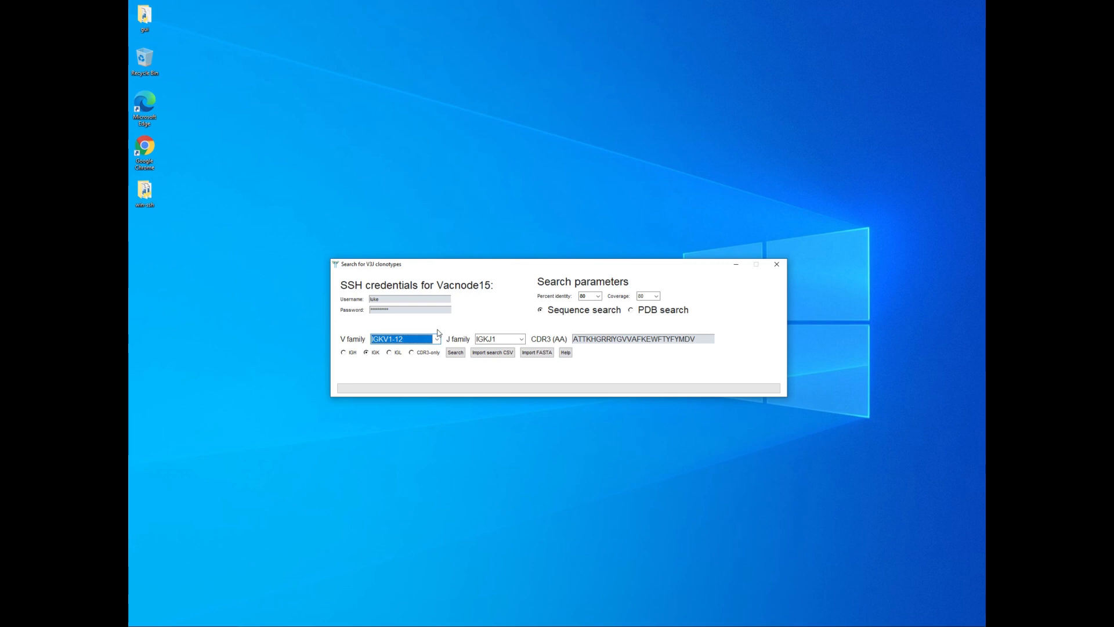
Run a CDR3-only sequence search for ATTKHGRRIYGVVAFKEWFTYFYMDV, review the matching rows and close the results
left_click(423, 355)
left_click_drag(573, 339, 727, 351)
left_click(707, 339)
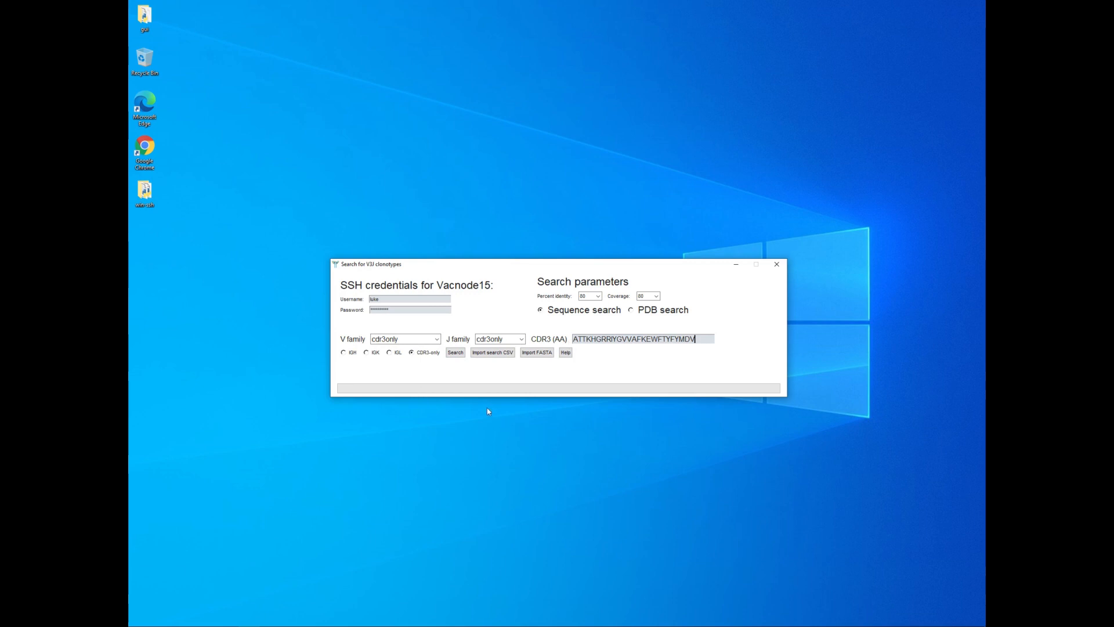
left_click(456, 353)
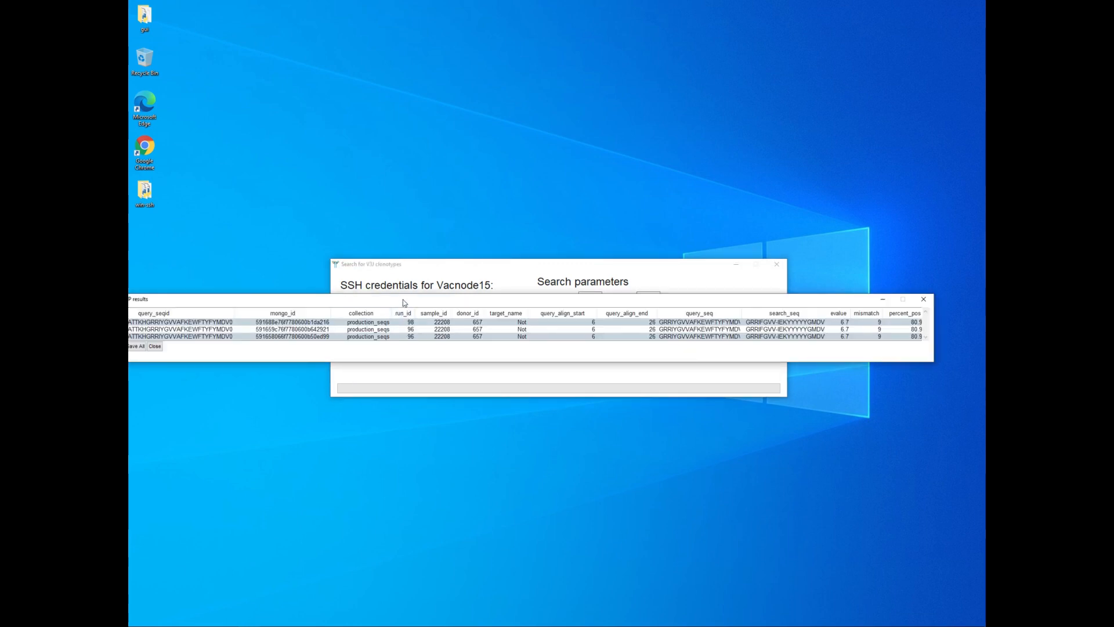
left_click_drag(402, 299, 442, 159)
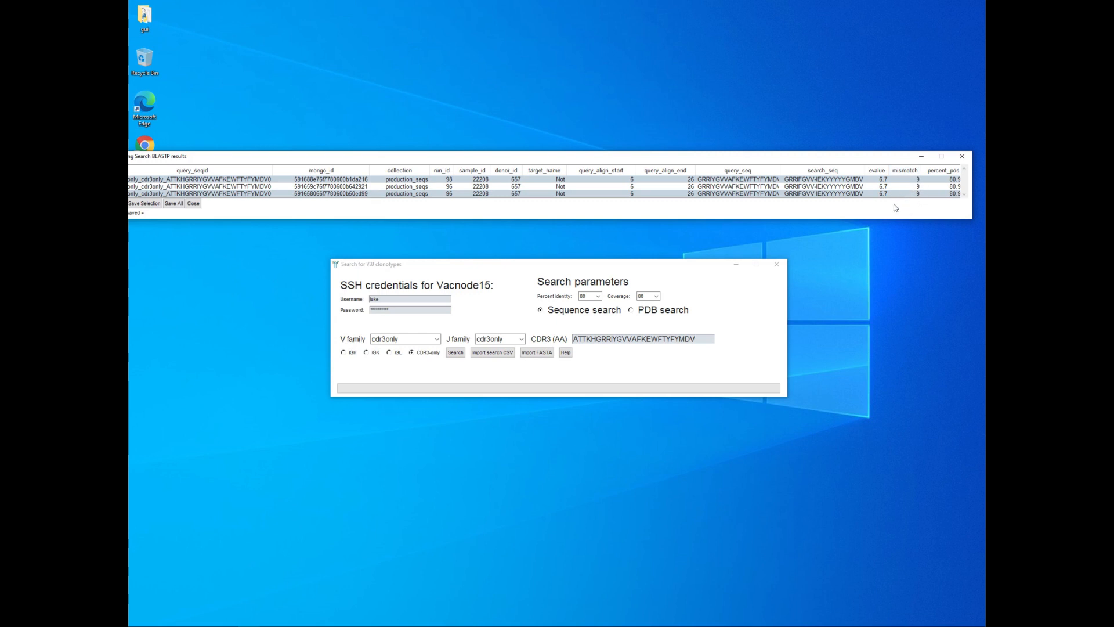
left_click(197, 205)
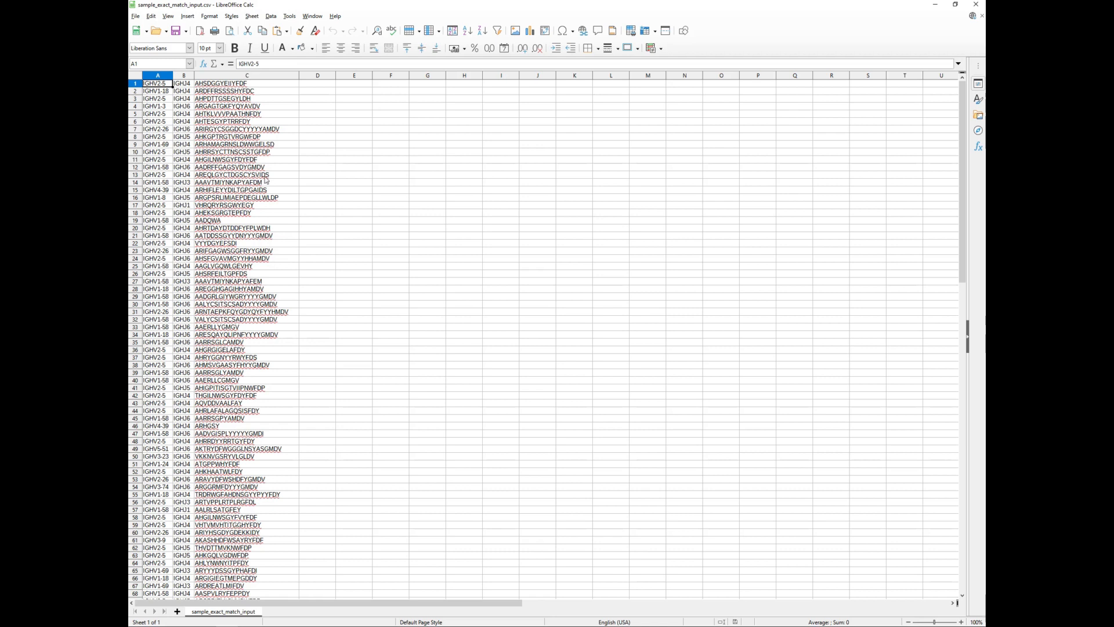
Close the sample spreadsheet and run a batch sibling search by importing the CSV file sample_exact_match_input
left_click(977, 5)
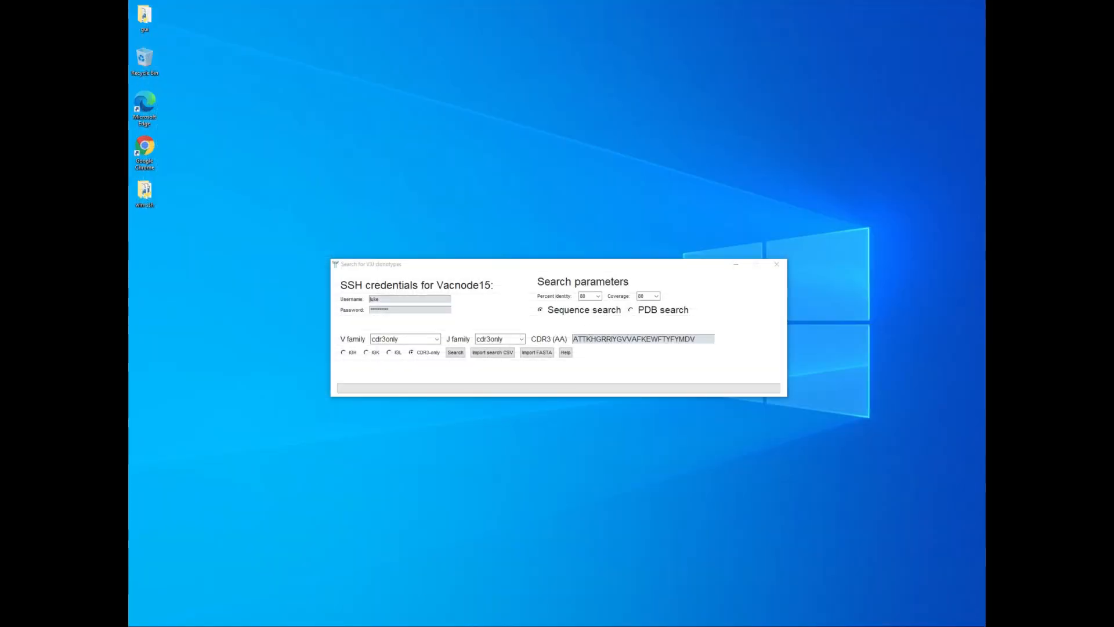
left_click(493, 352)
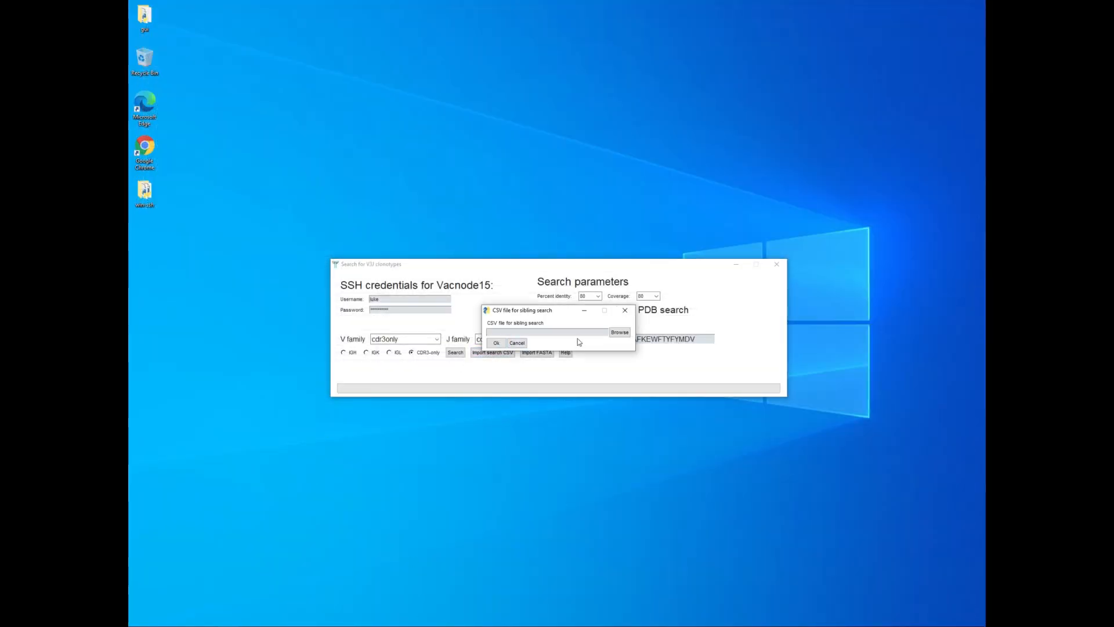
left_click(619, 332)
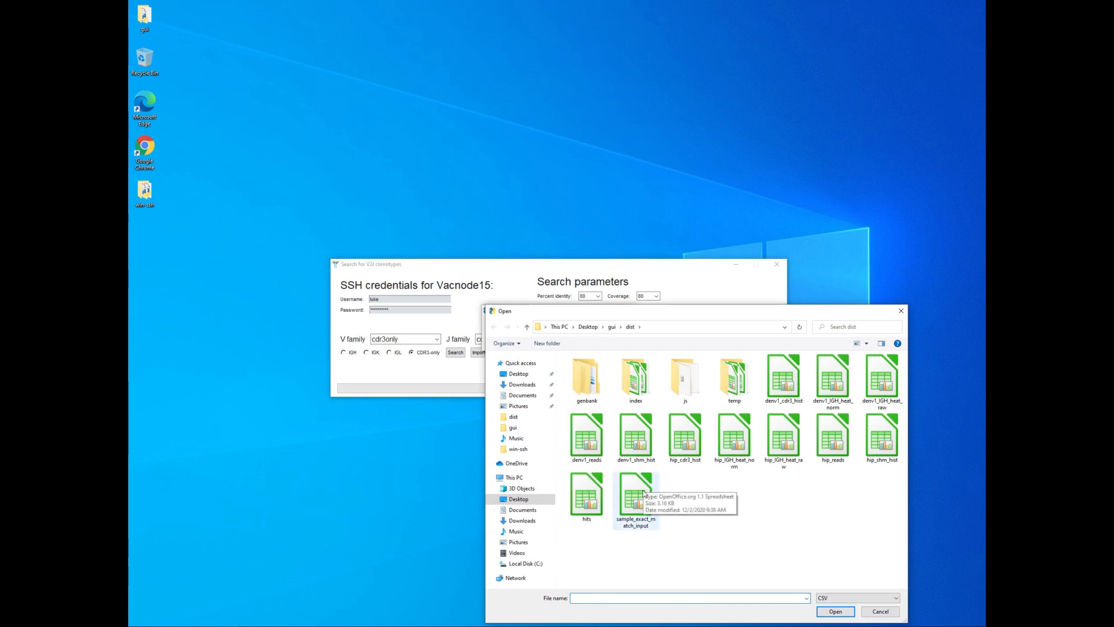
left_click(630, 502)
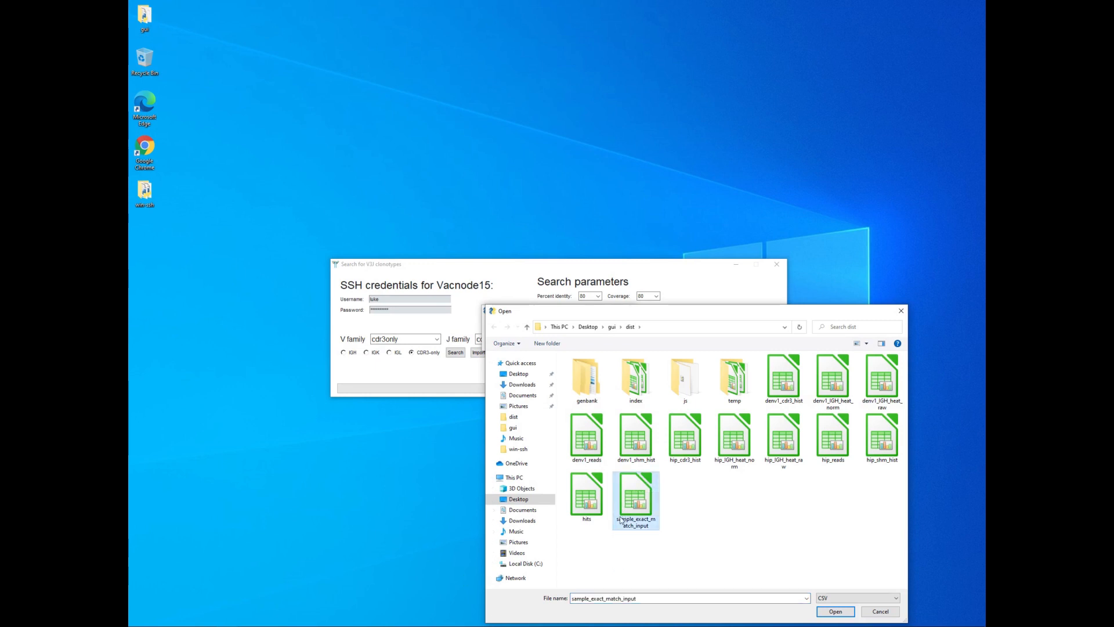
left_click(836, 614)
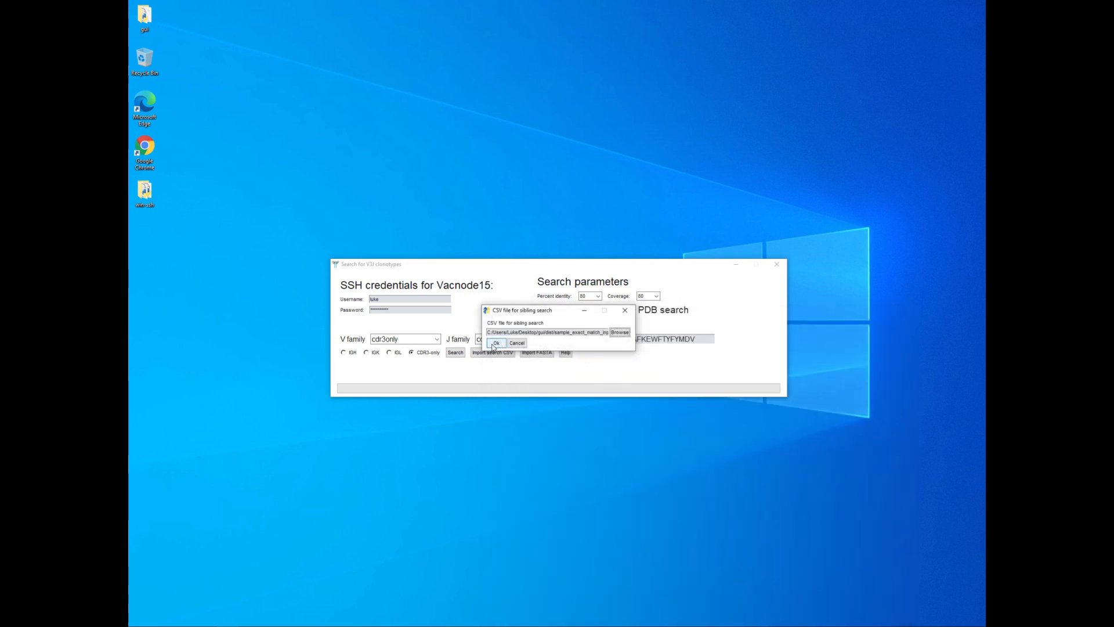
left_click(494, 344)
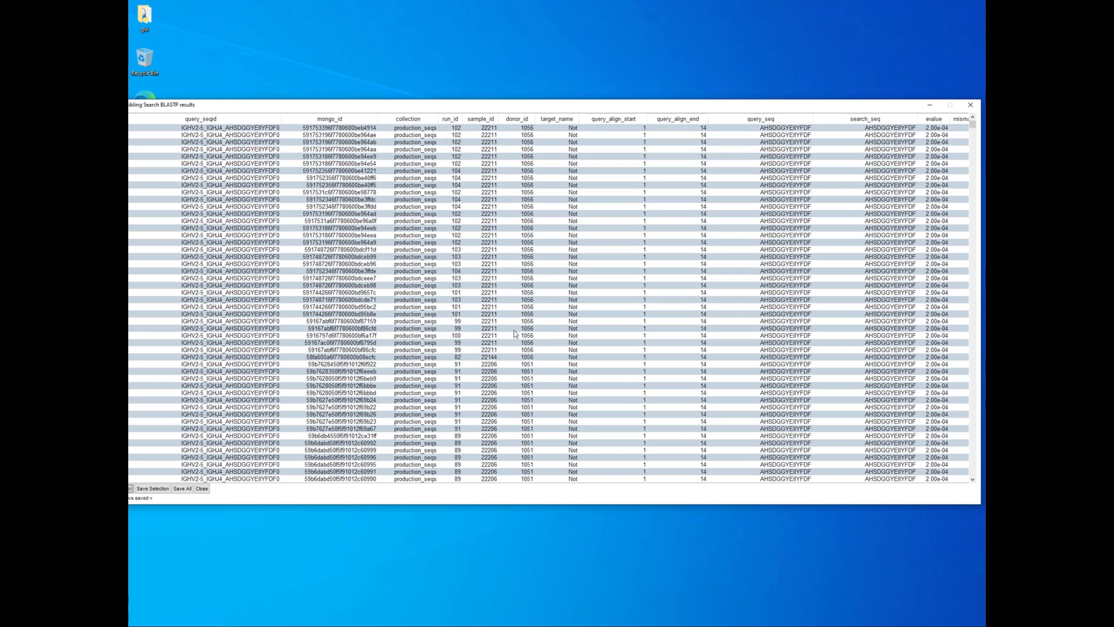
Look through the BLASTP results of the imported clonotypes and close the results table
scroll(525, 313, "down", 3)
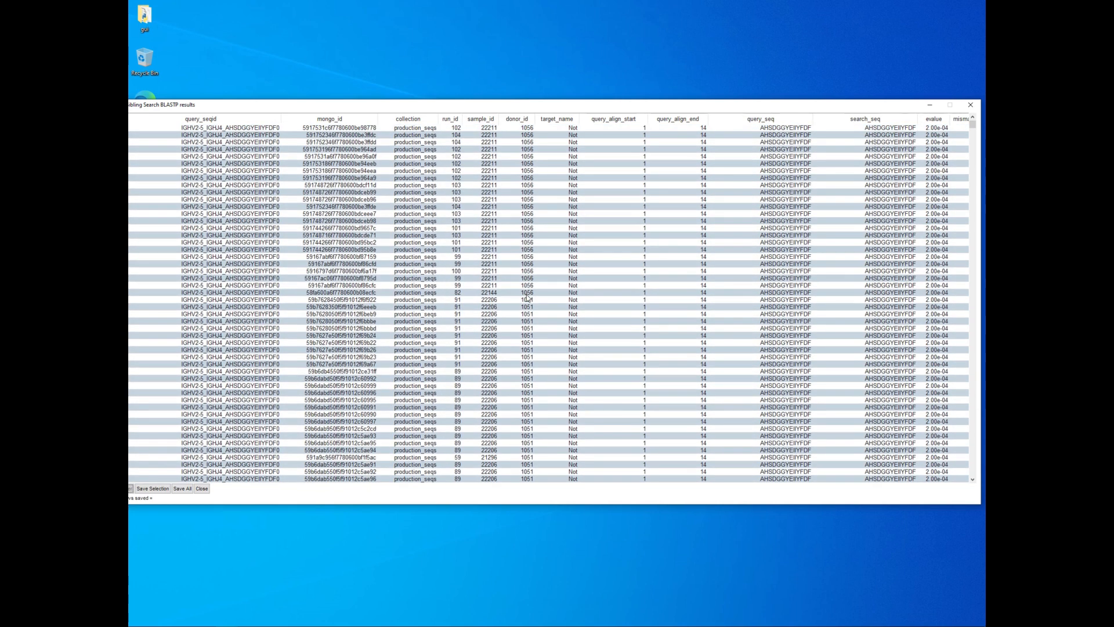
scroll(527, 299, "down", 2)
scroll(527, 299, "down", 4)
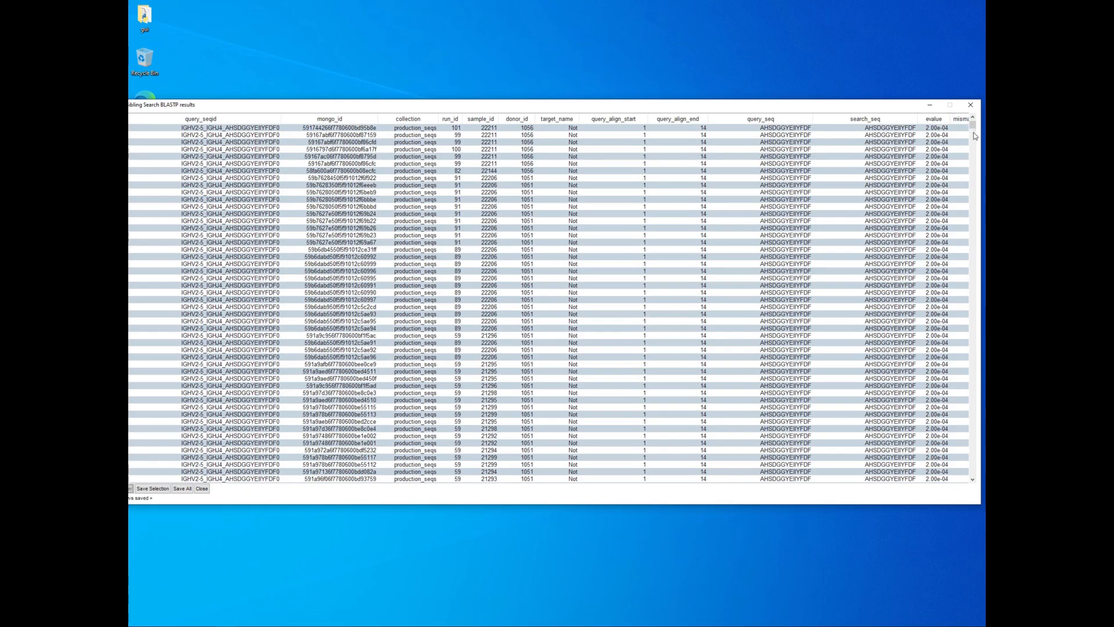
mouse_move(973, 127)
left_mouse_down()
mouse_move(941, 498)
mouse_move(970, 119)
left_mouse_up()
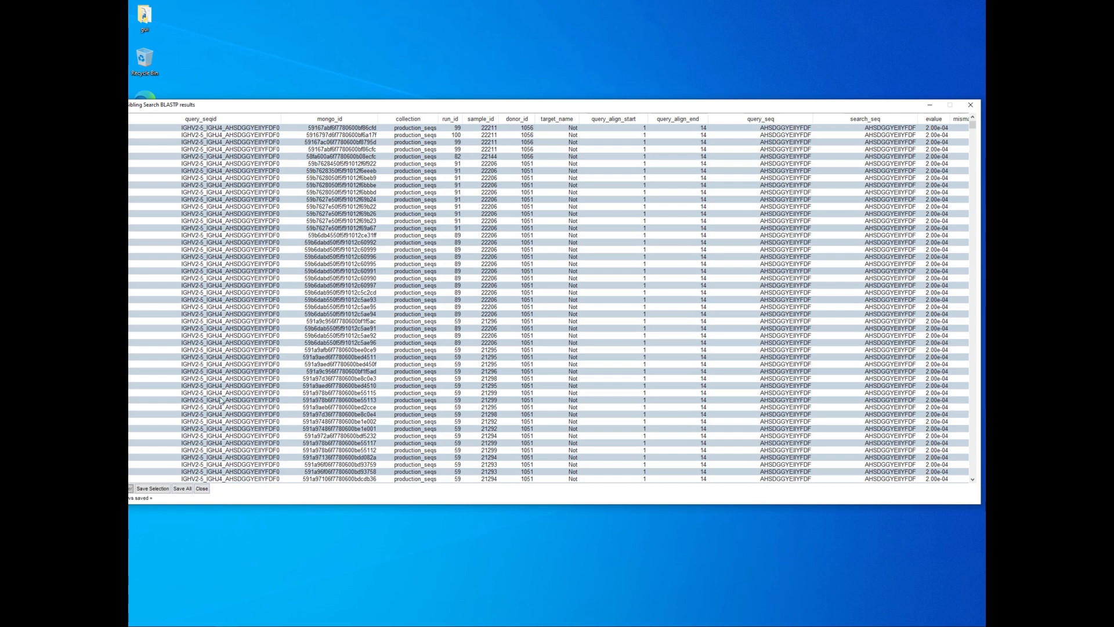
scroll(408, 324, "down", 4)
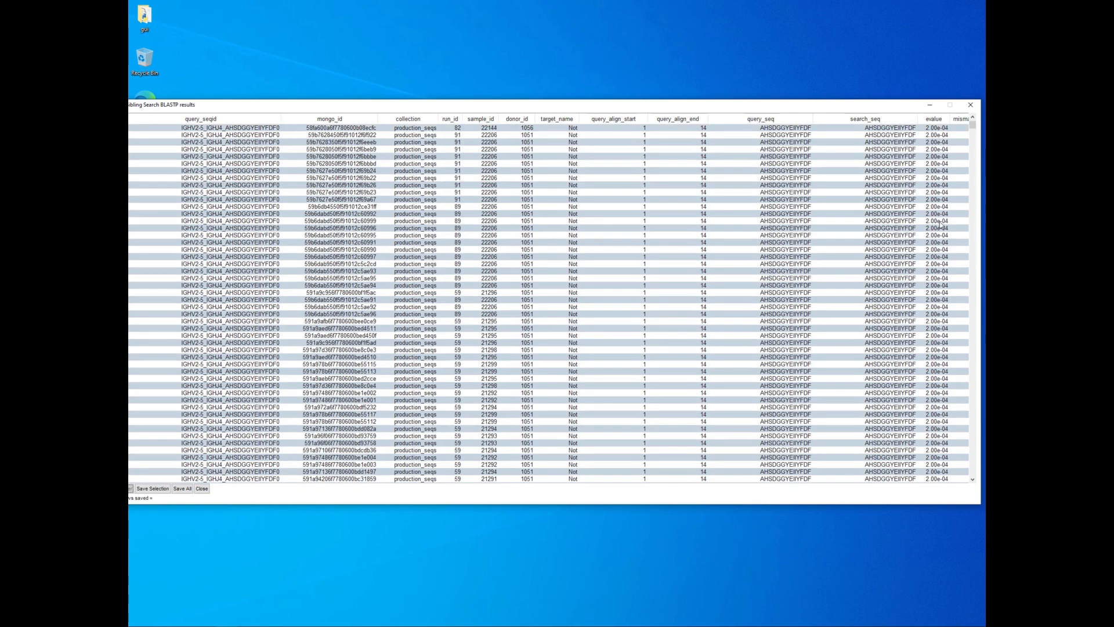
scroll(311, 376, "down", 5)
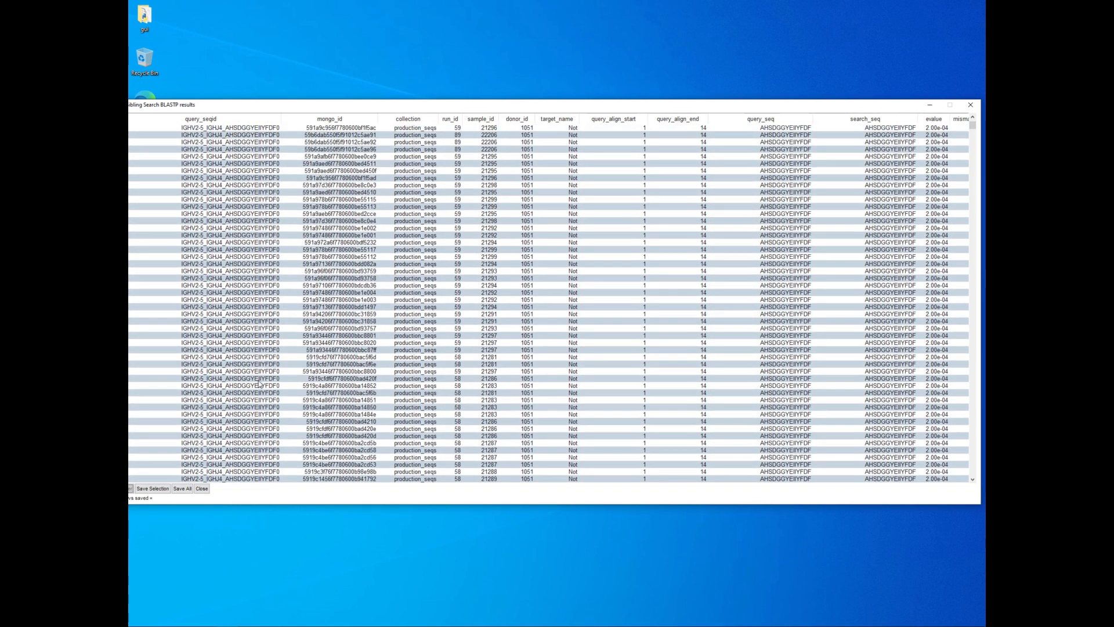
left_click(202, 489)
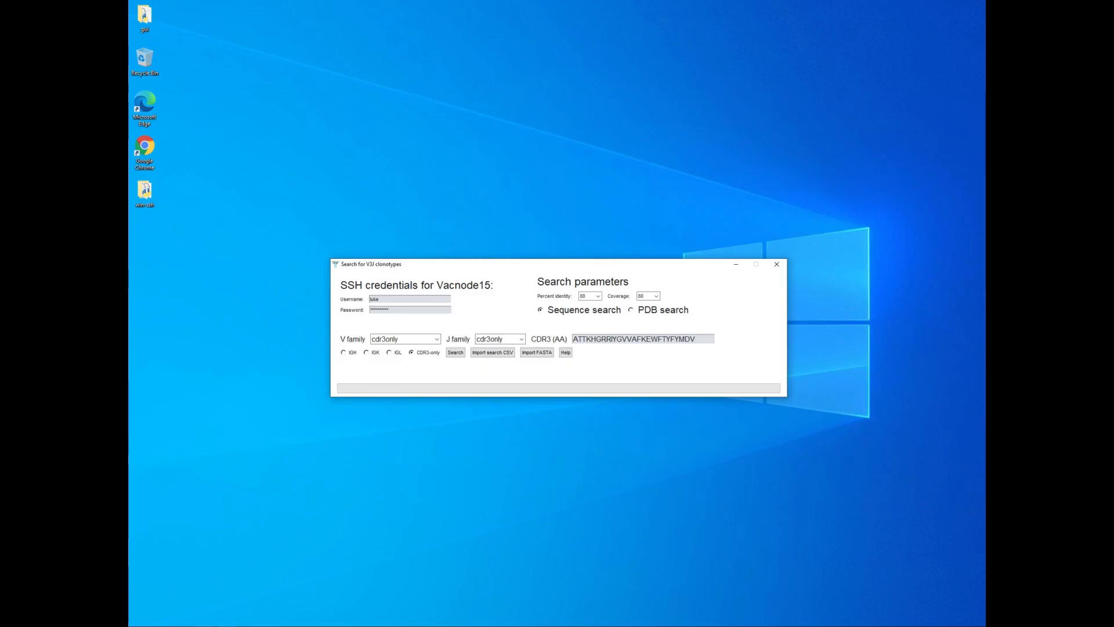
Switch to sample_seqs in Notepad, delete the stray ">" ending sequence 7, save the file and put its window away
left_click(206, 624)
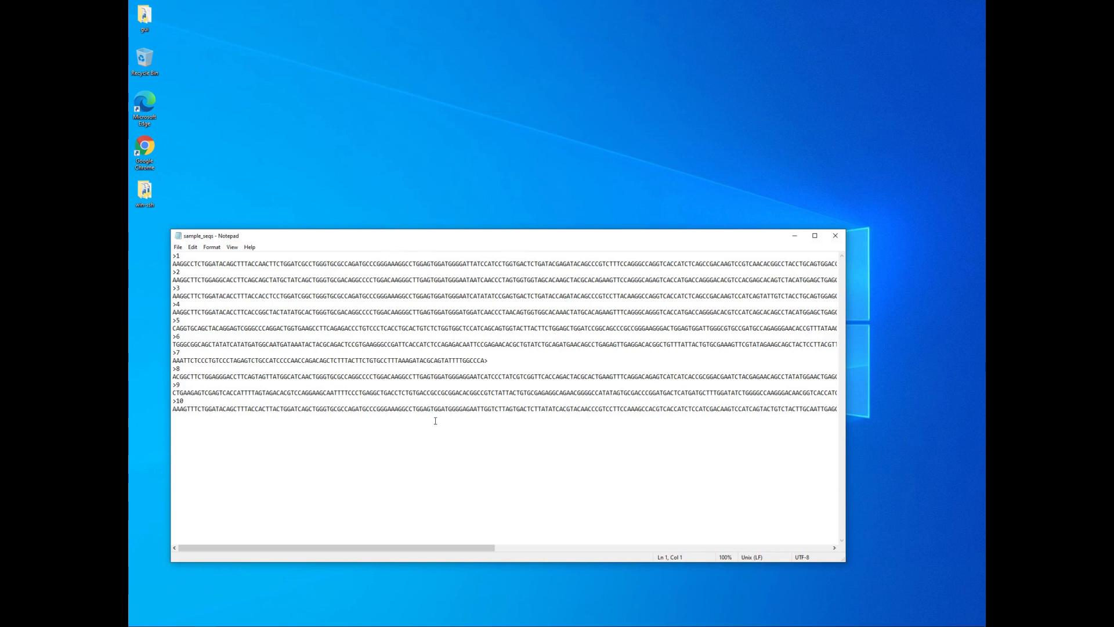
left_click(497, 360)
key("BackSpace")
key("ctrl+s")
left_click(792, 237)
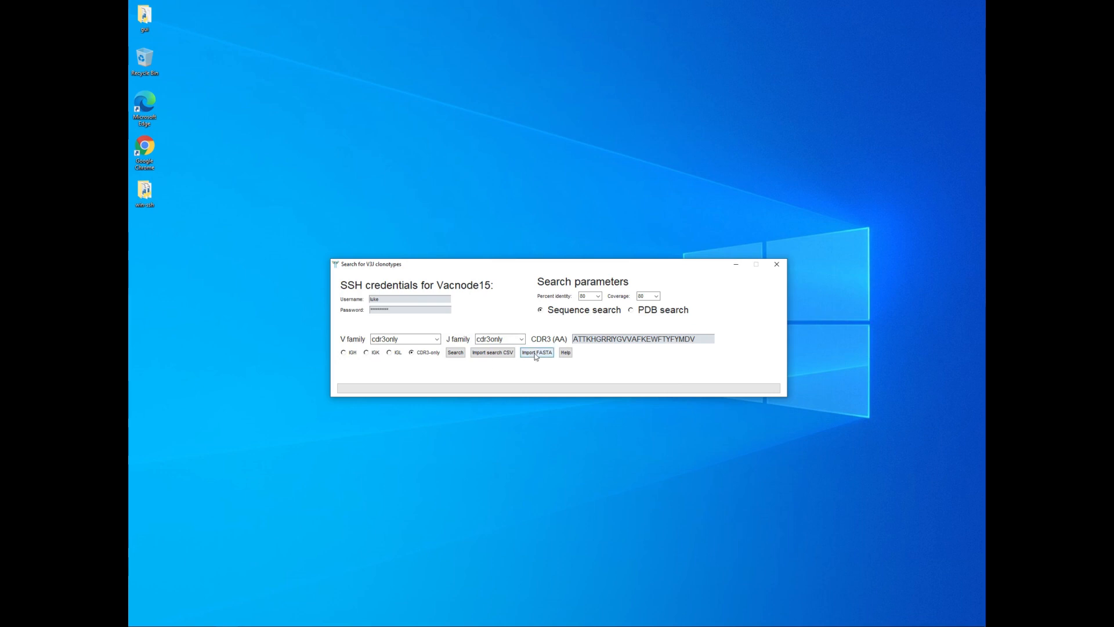
Run a sibling search by importing the FASTA file sample_seqs, and shift the BLASTP results window slightly to view the matches
left_click(537, 352)
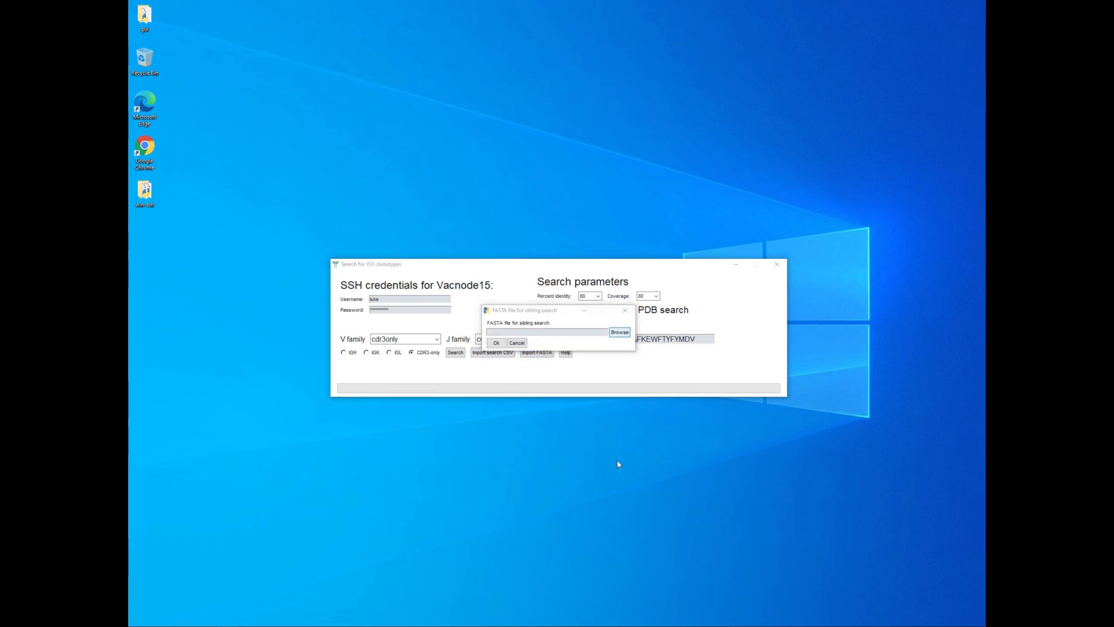
left_click(783, 380)
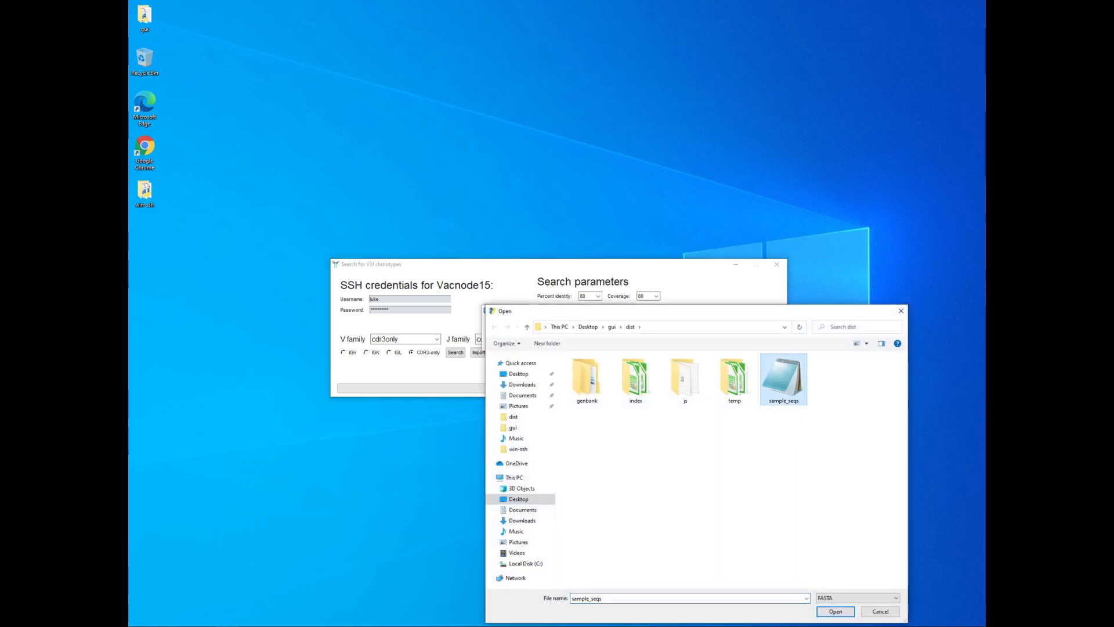
left_click(836, 612)
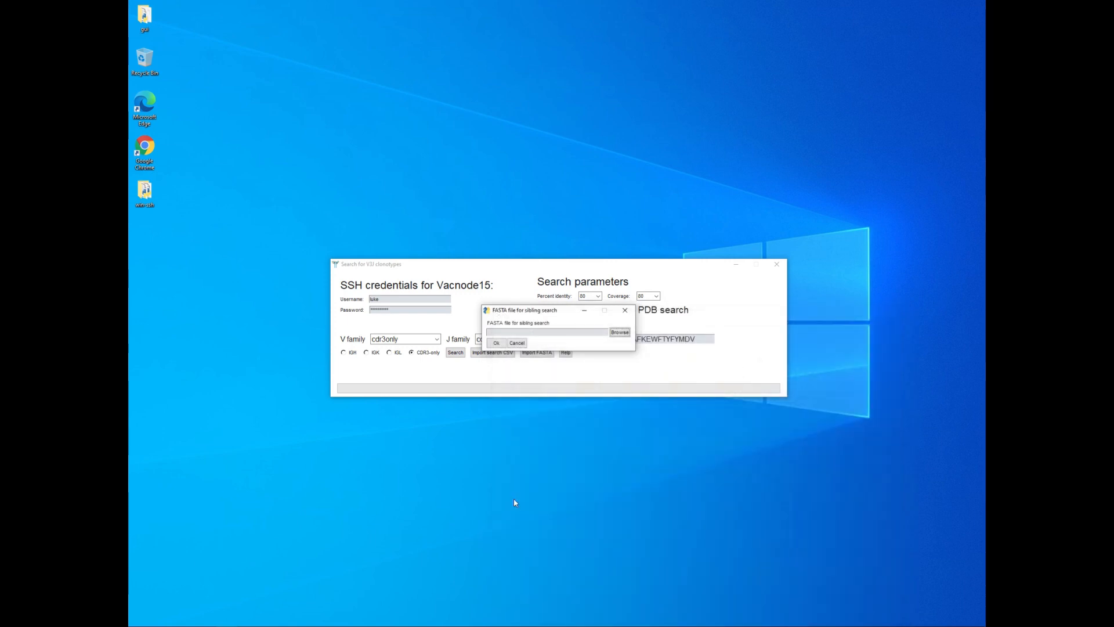
left_click(496, 343)
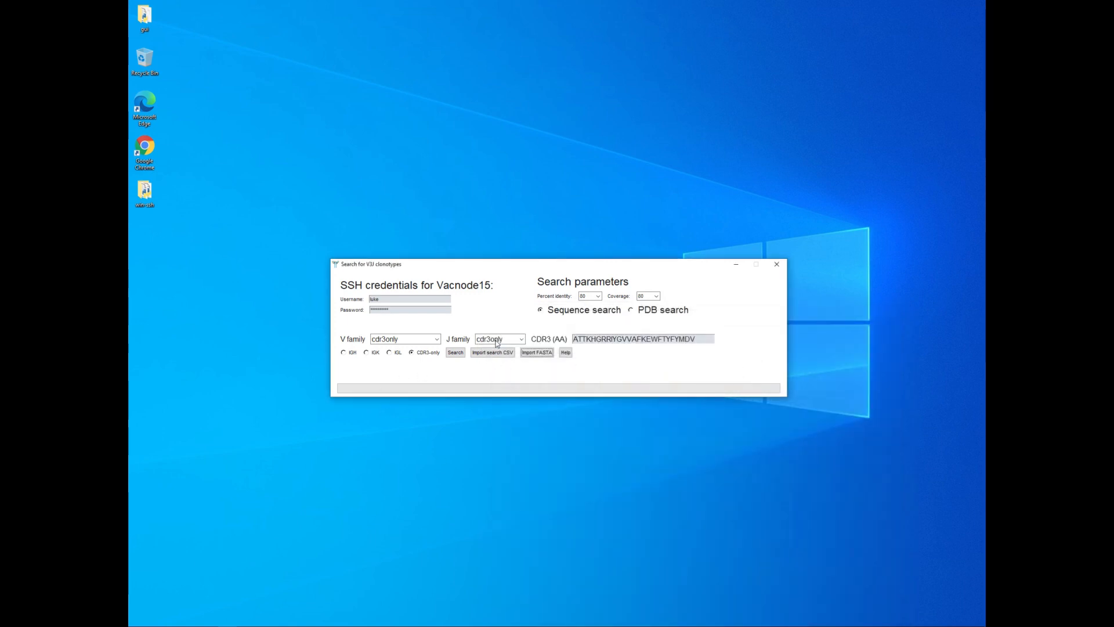
left_click(496, 343)
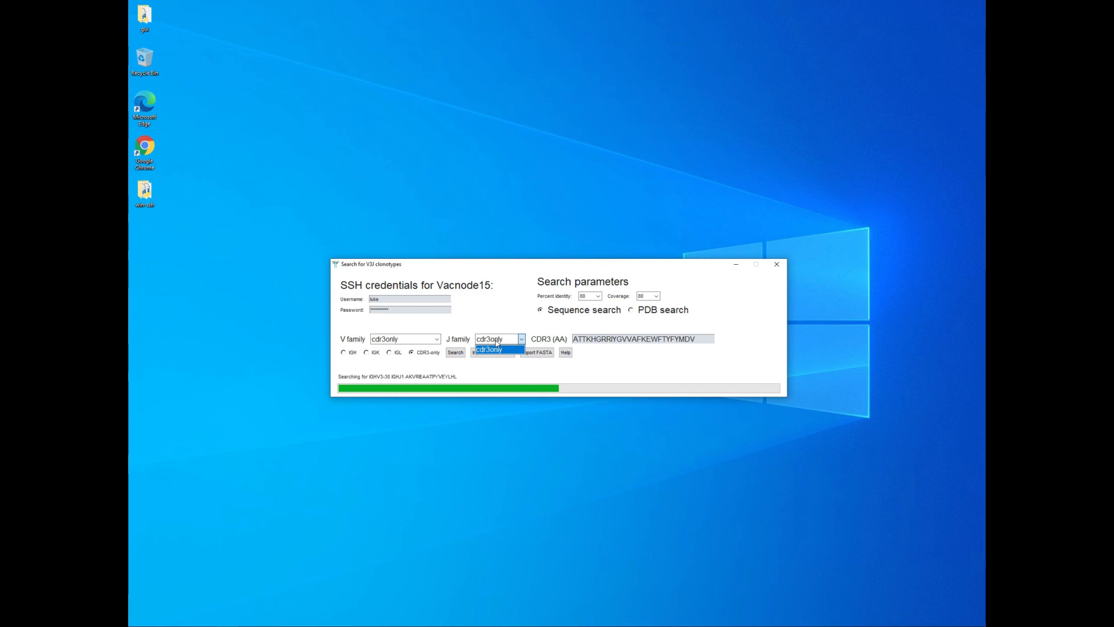
left_click(464, 322)
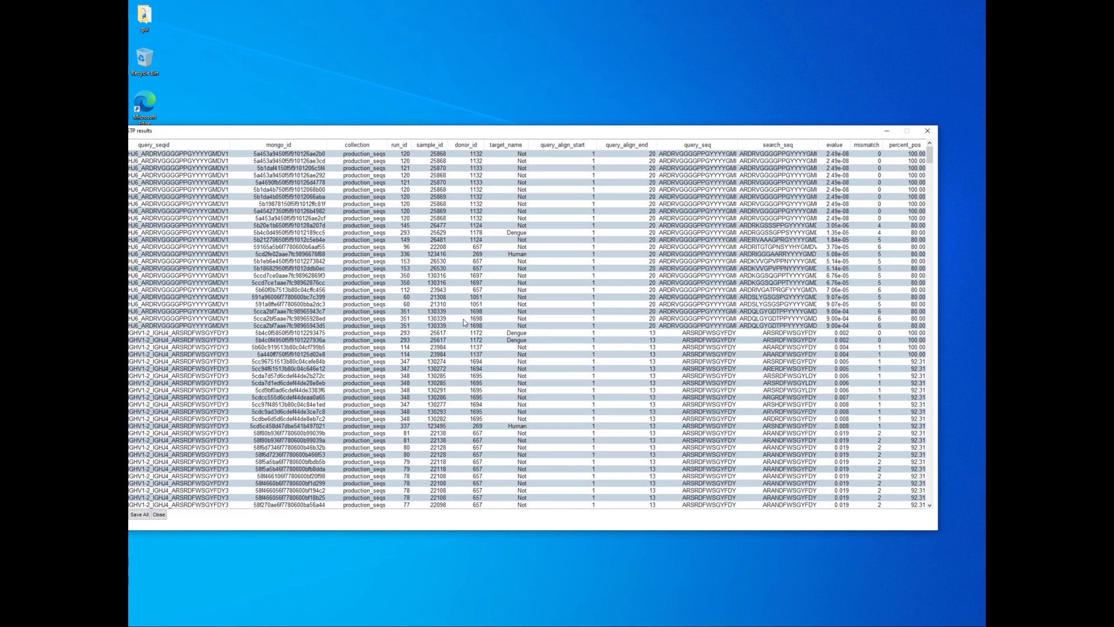
mouse_move(418, 137)
left_mouse_down()
mouse_move(450, 134)
mouse_move(430, 135)
left_mouse_up()
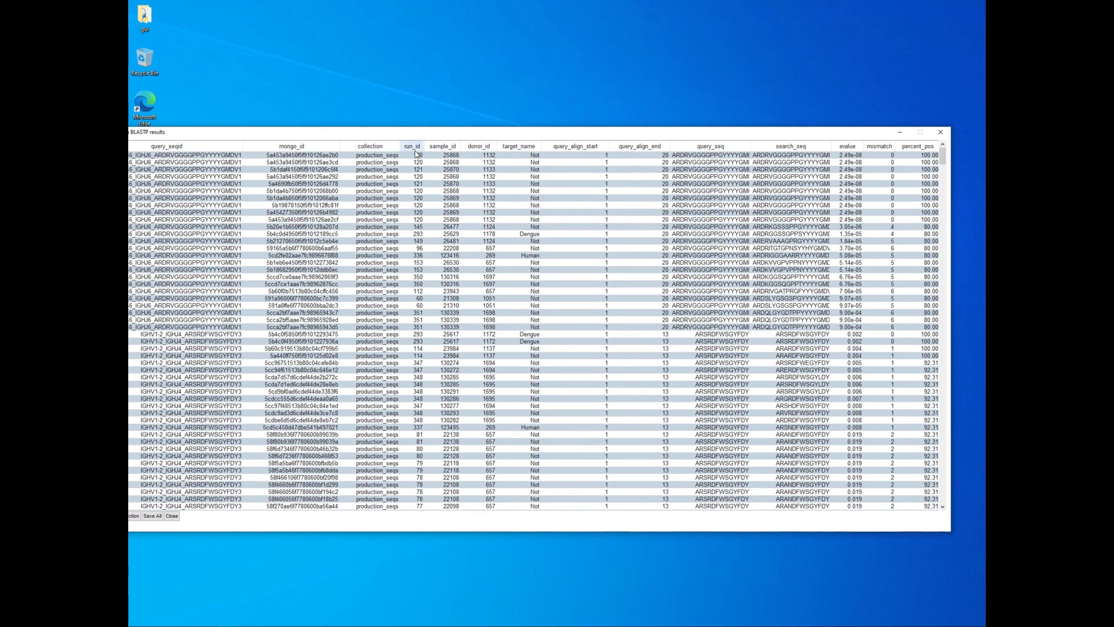